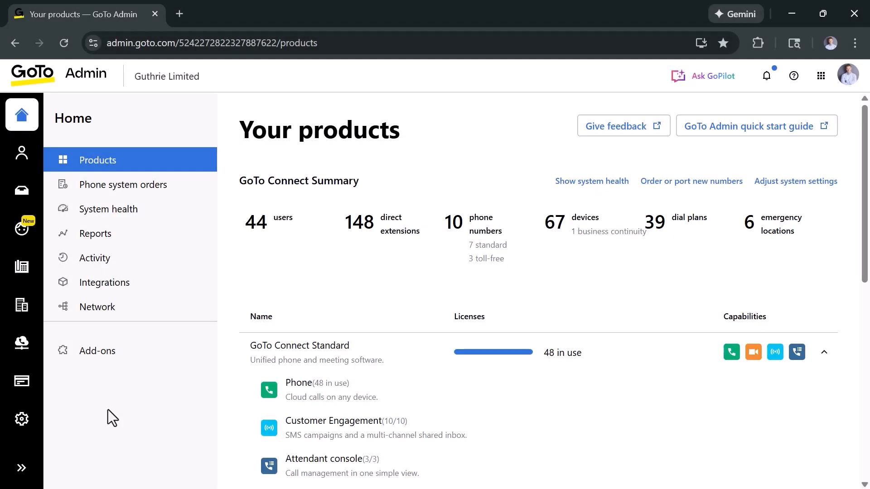
Open the Devices page listing the company's 67 devices.
left_click(20, 266)
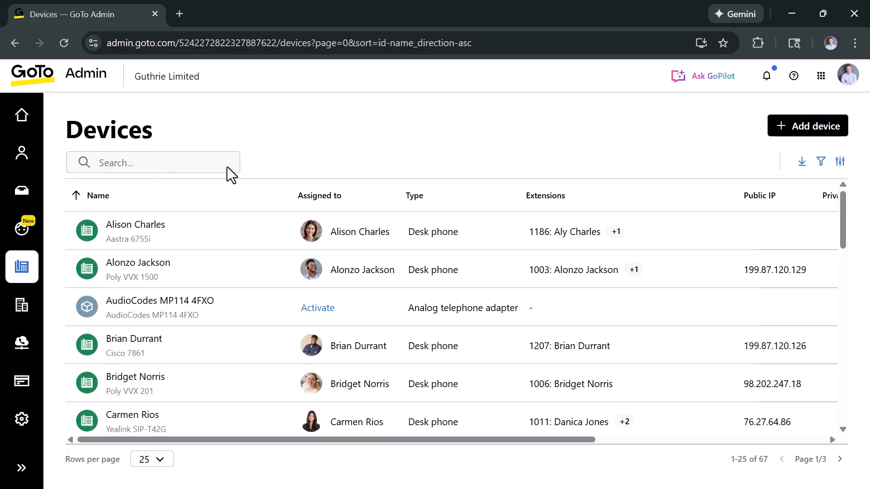
Open the Add device form with User device as the type.
left_click(809, 129)
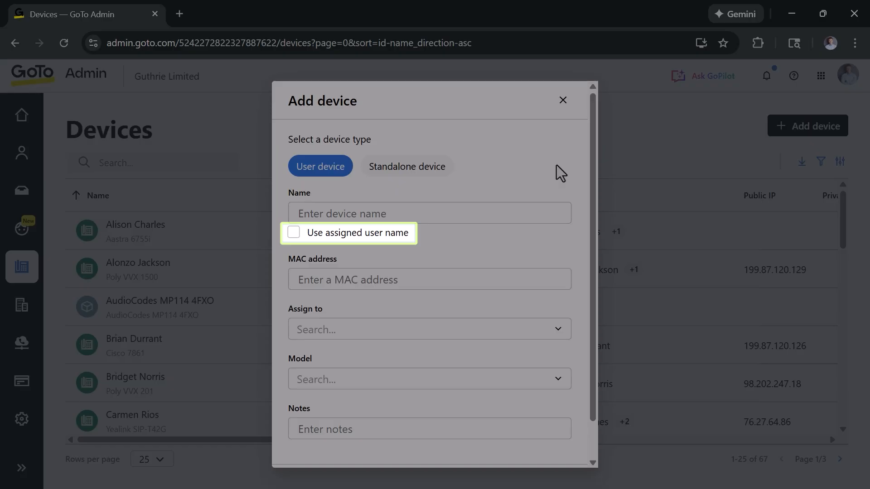
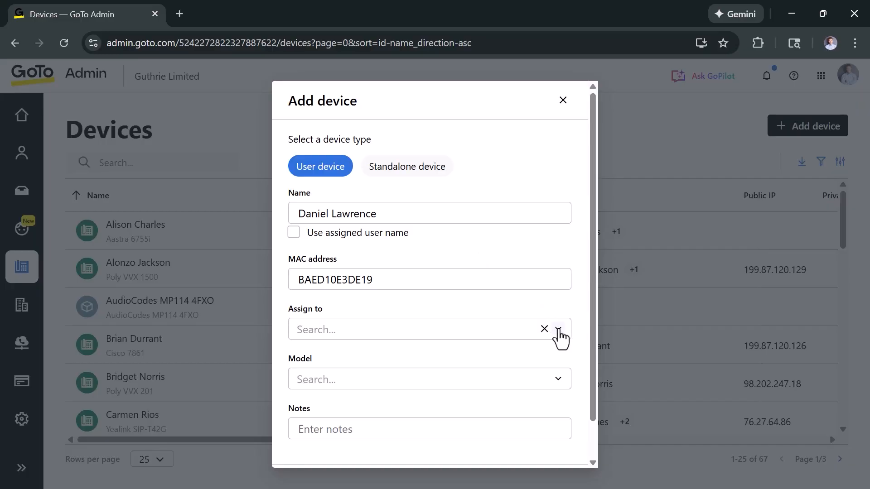
Assign the device to the user it is named after, replacing the wrongly picked user.
left_click(558, 330)
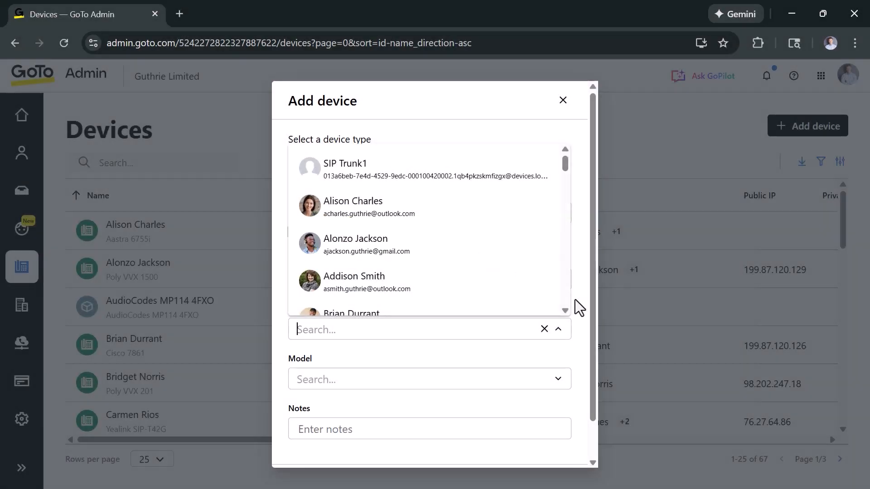
type("alon")
left_click(494, 361)
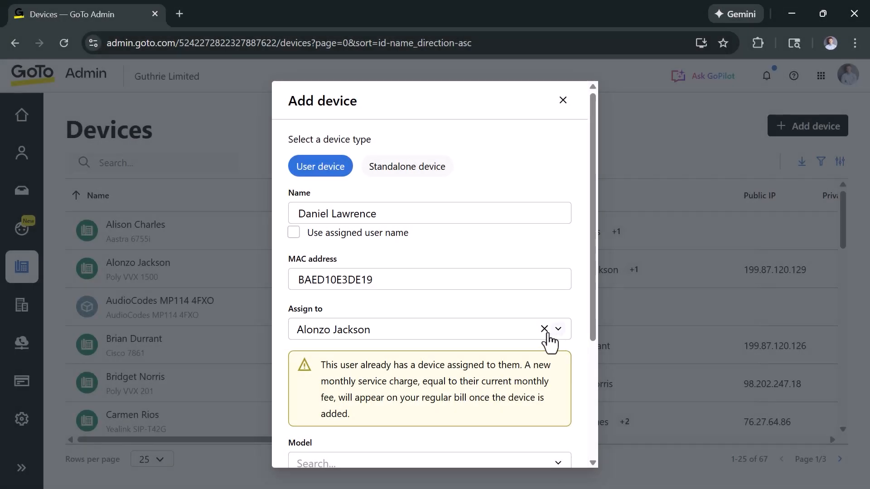
left_click(548, 330)
type("daniel")
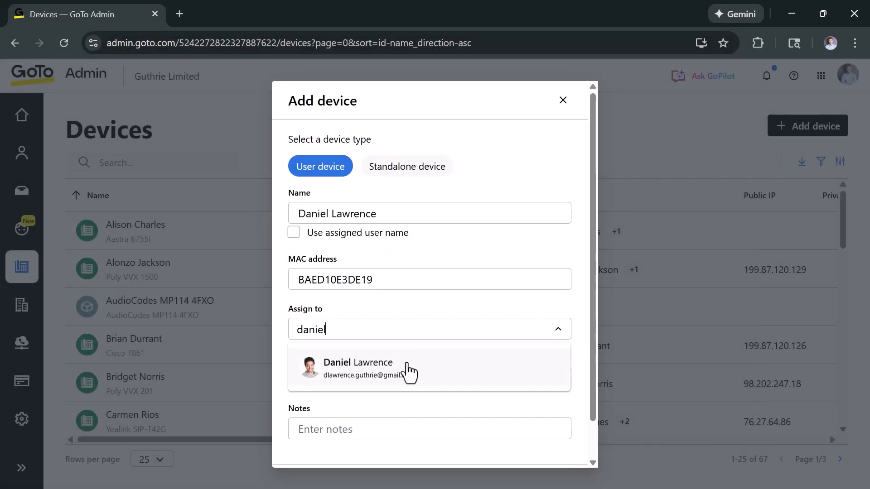
left_click(409, 372)
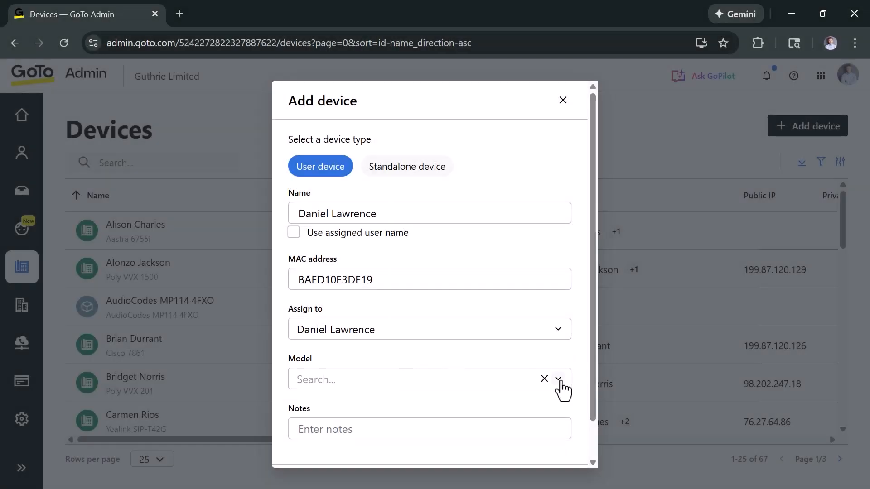
Filter the Model list by 'yealink' and choose Yealink SIP-T33G.
left_click(562, 379)
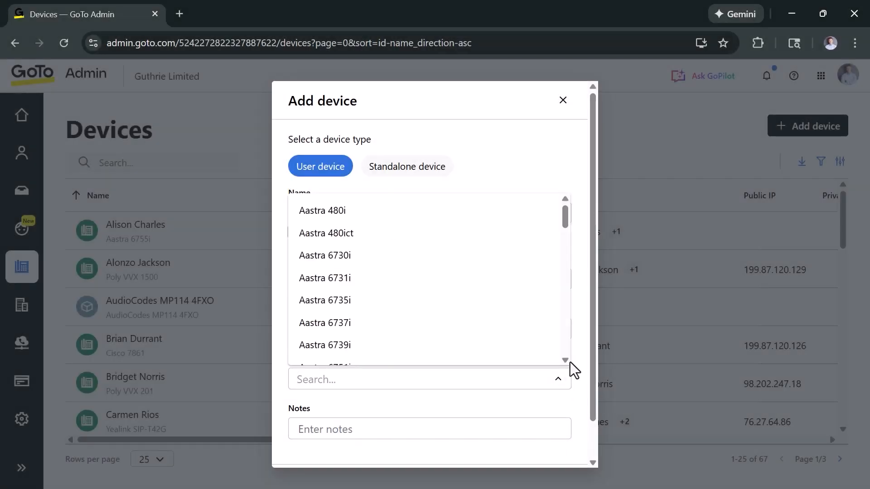
type("yealink")
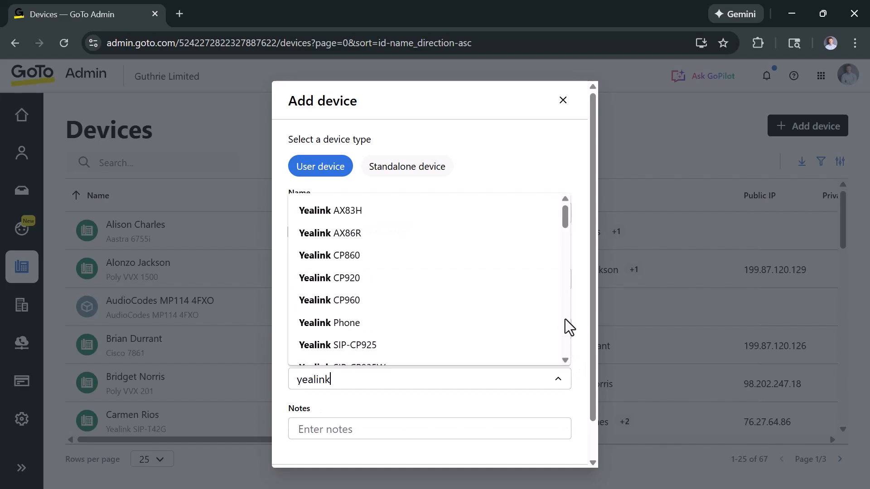
scroll(565, 319, "down", 9)
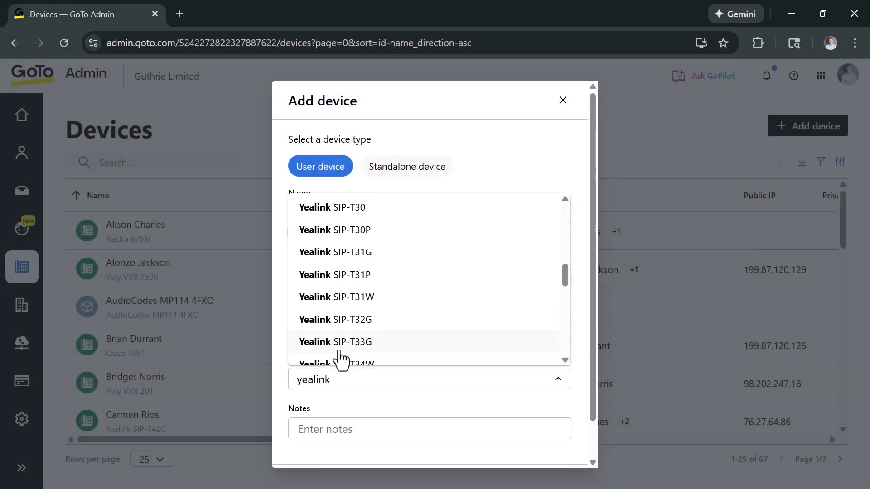
left_click(345, 342)
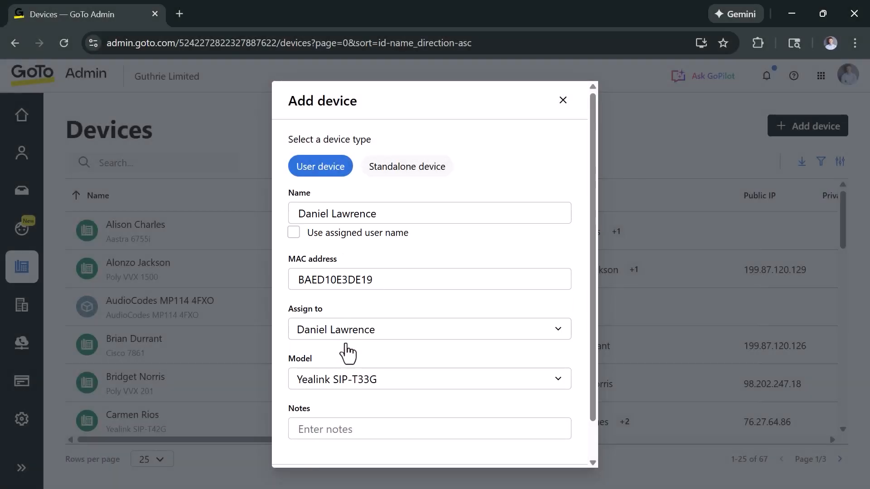
scroll(581, 351, "down", 1)
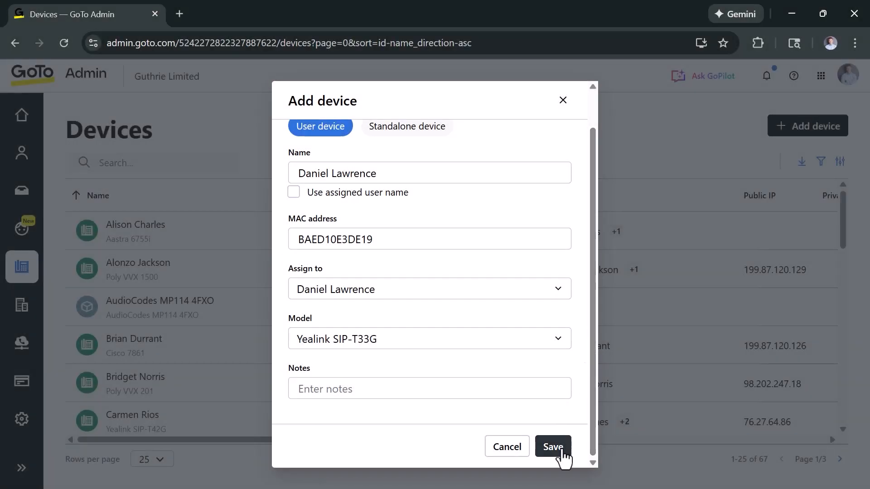
Save the new Yealink SIP-T33G desk phone and view its general settings.
left_click(557, 448)
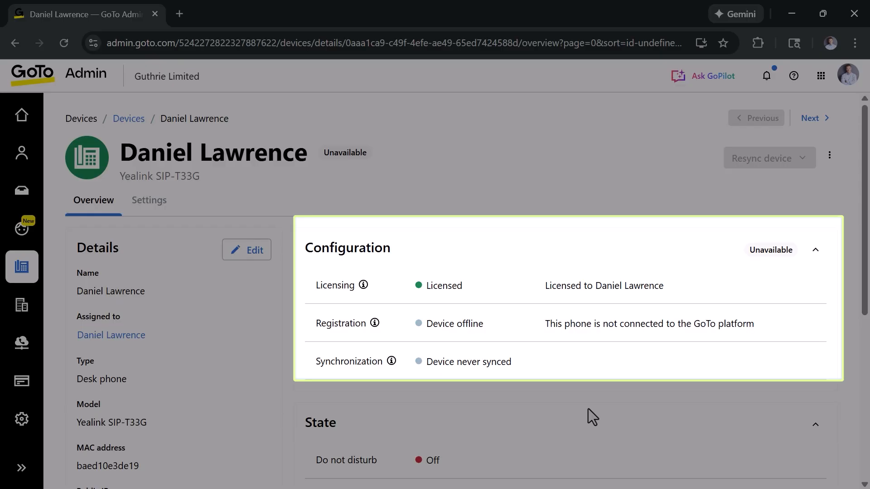
scroll(588, 408, "down", 5)
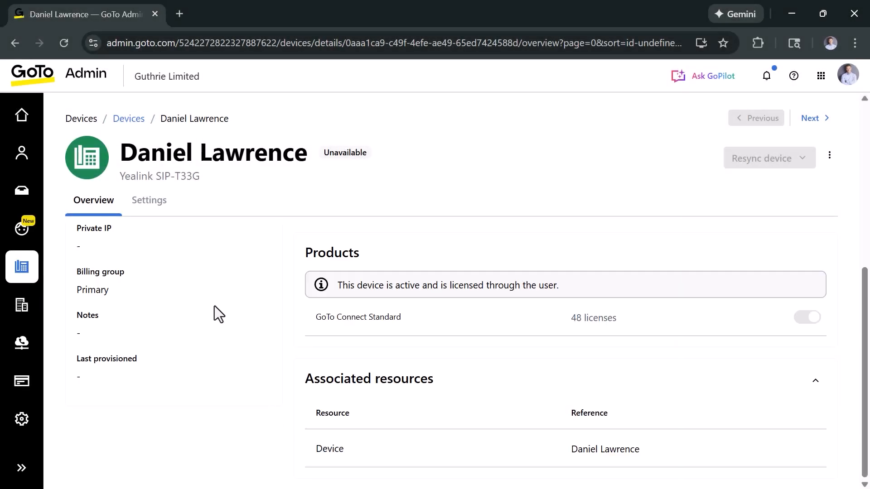
left_click(161, 208)
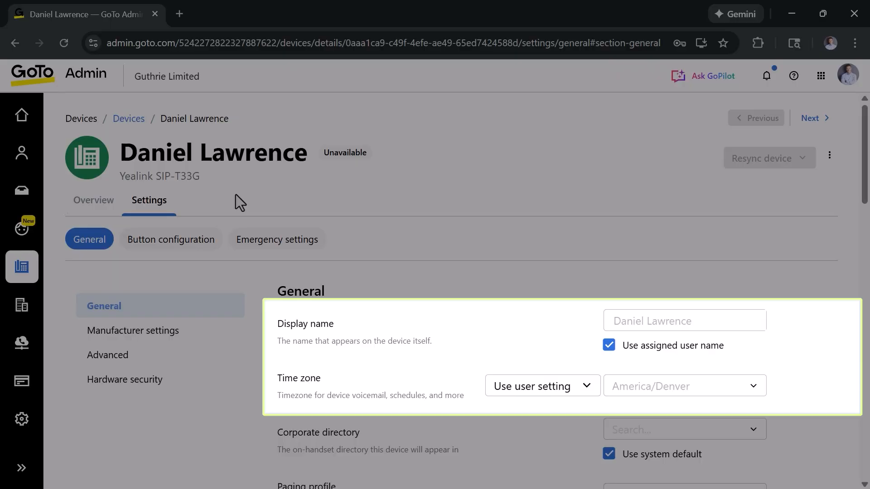
Review general settings, then show Advanced settings with configuration retrieval and hot desking enabled.
scroll(243, 282, "down", 3)
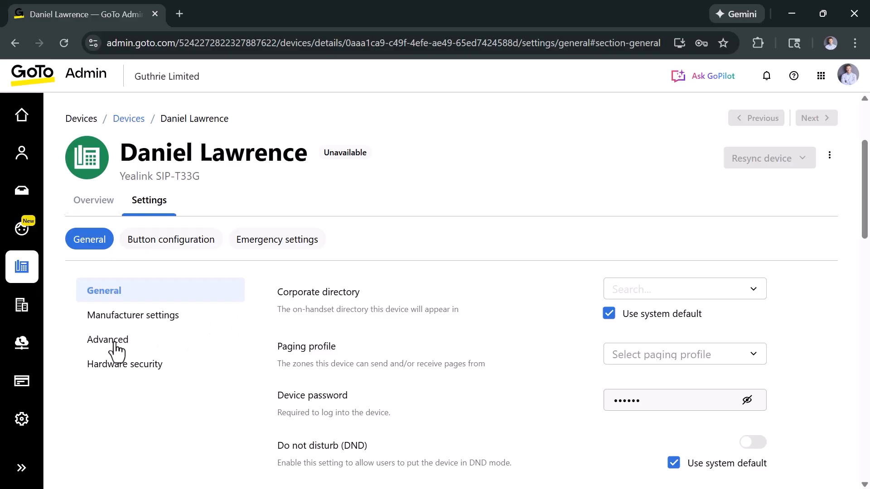
left_click(111, 342)
scroll(257, 338, "down", 3)
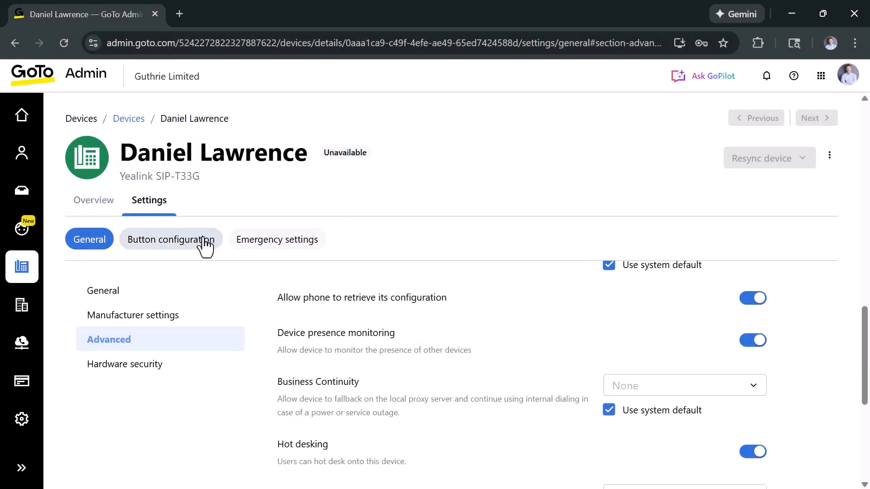
Show the Button configuration table, where button 1 is a line for extension 1184.
left_click(200, 247)
scroll(431, 325, "up", 10)
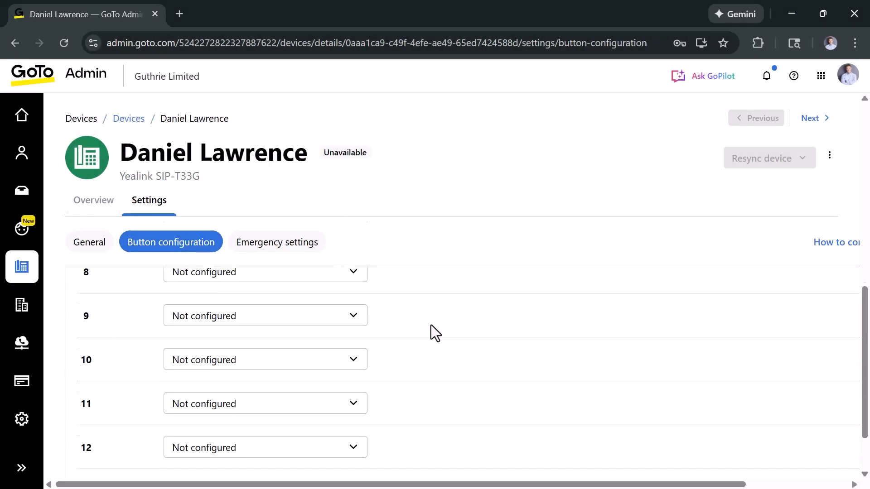
scroll(431, 325, "up", 3)
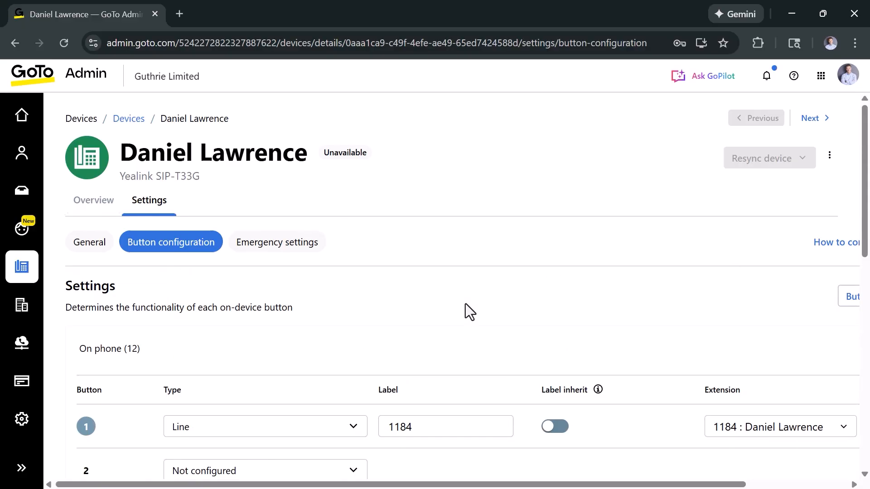
scroll(465, 304, "down", 1)
View the Emergency settings using the default emergency location with no sub-location.
left_click(274, 238)
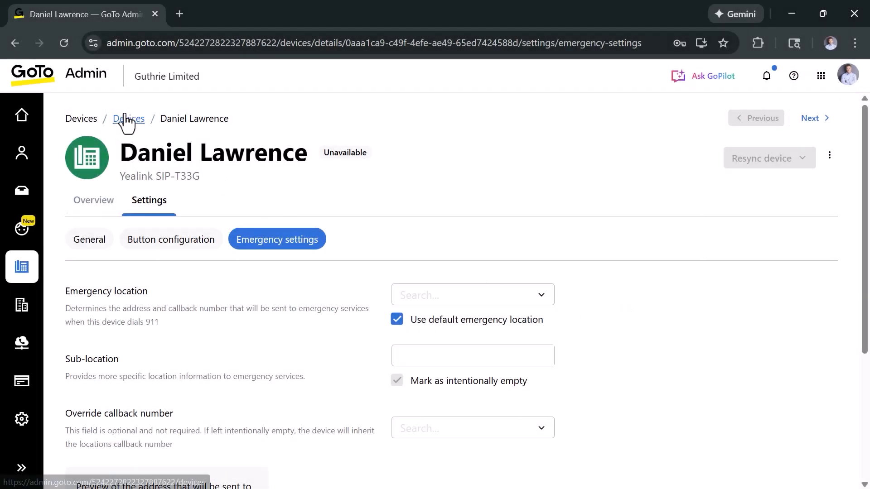
Return to the Devices list and start adding another device of type Standalone device.
left_click(127, 119)
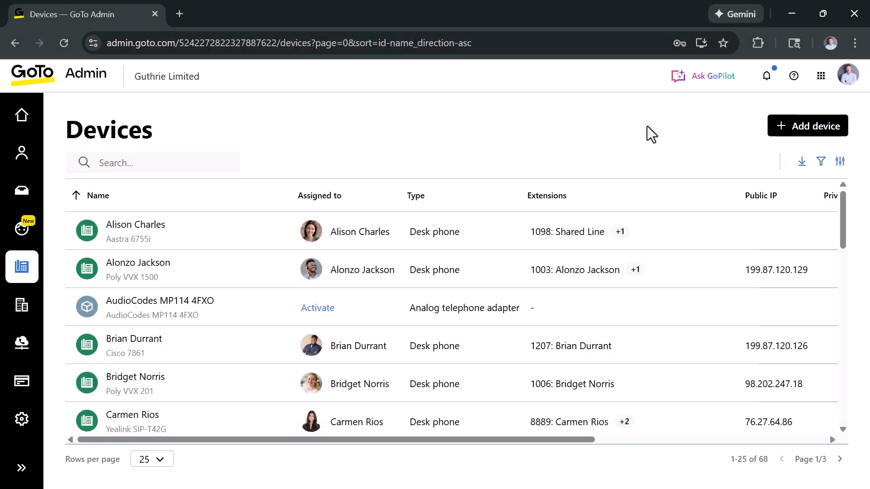
left_click(789, 126)
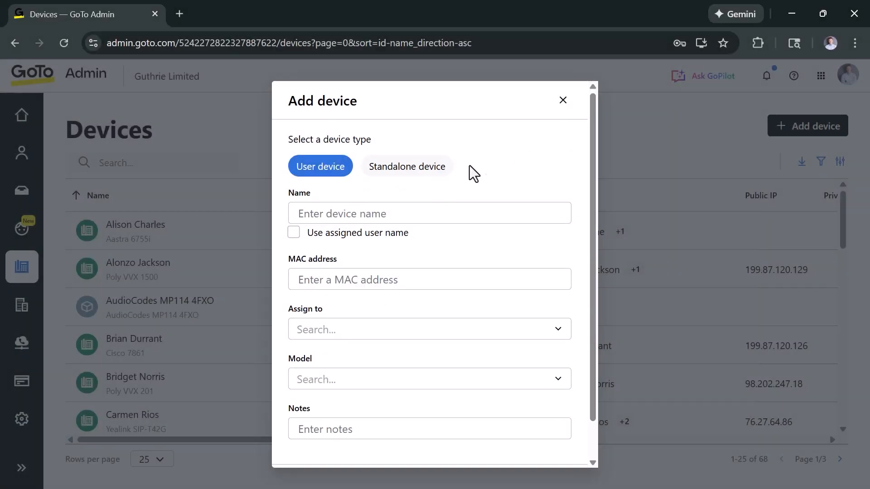
left_click(421, 172)
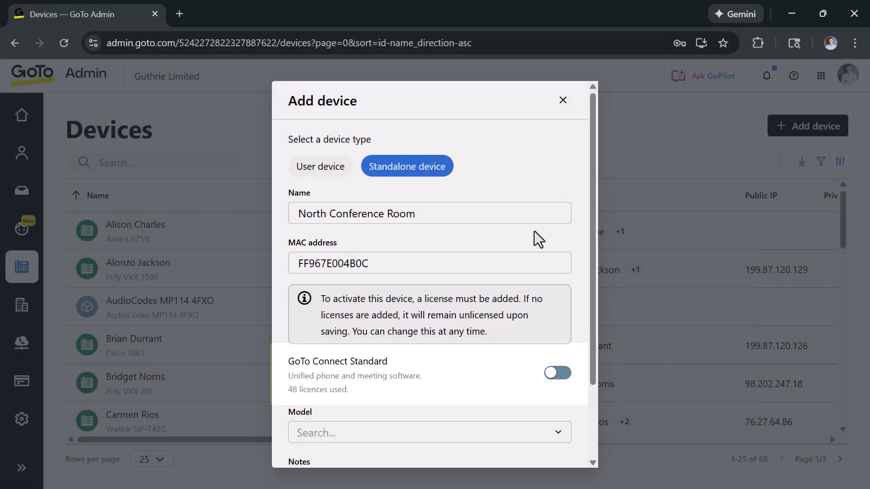
Enable the GoTo Connect Standard licence and save the North Conference Room Yealink CP960 device.
left_click(558, 373)
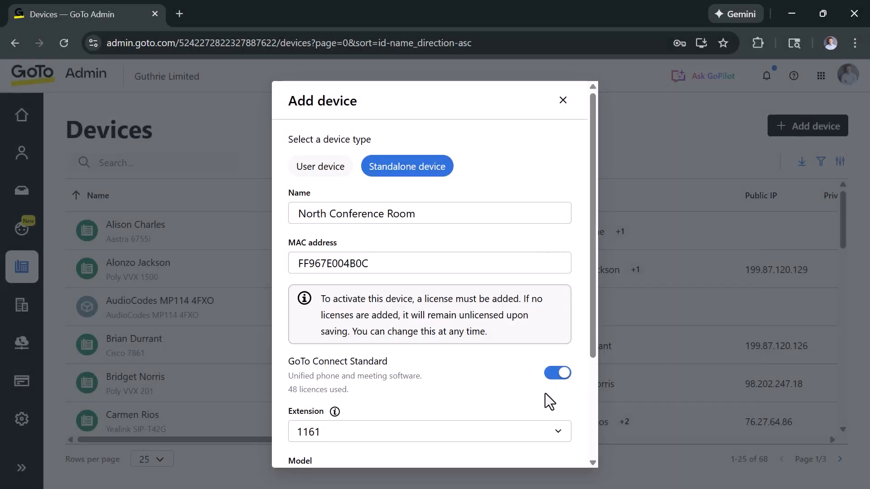
scroll(545, 393, "down", 3)
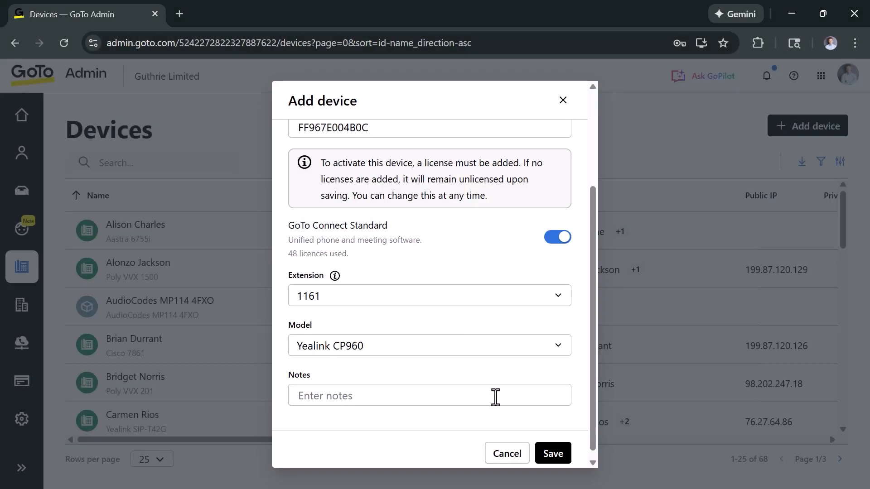
left_click(553, 453)
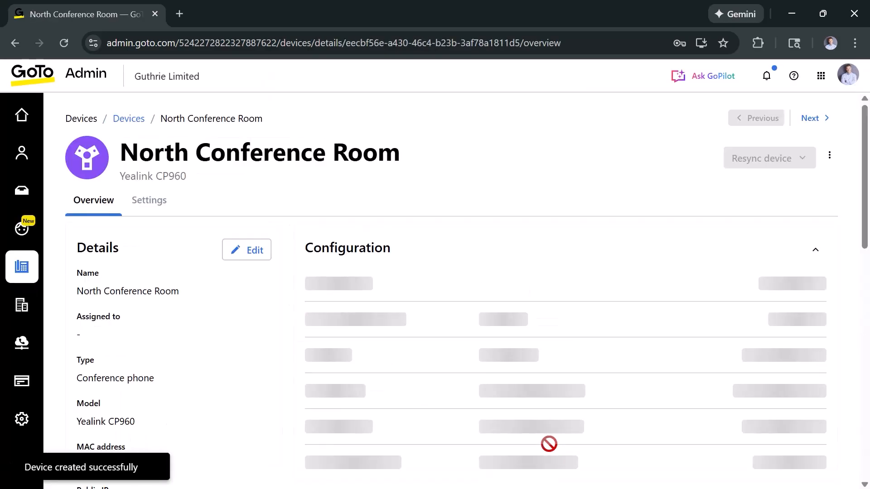